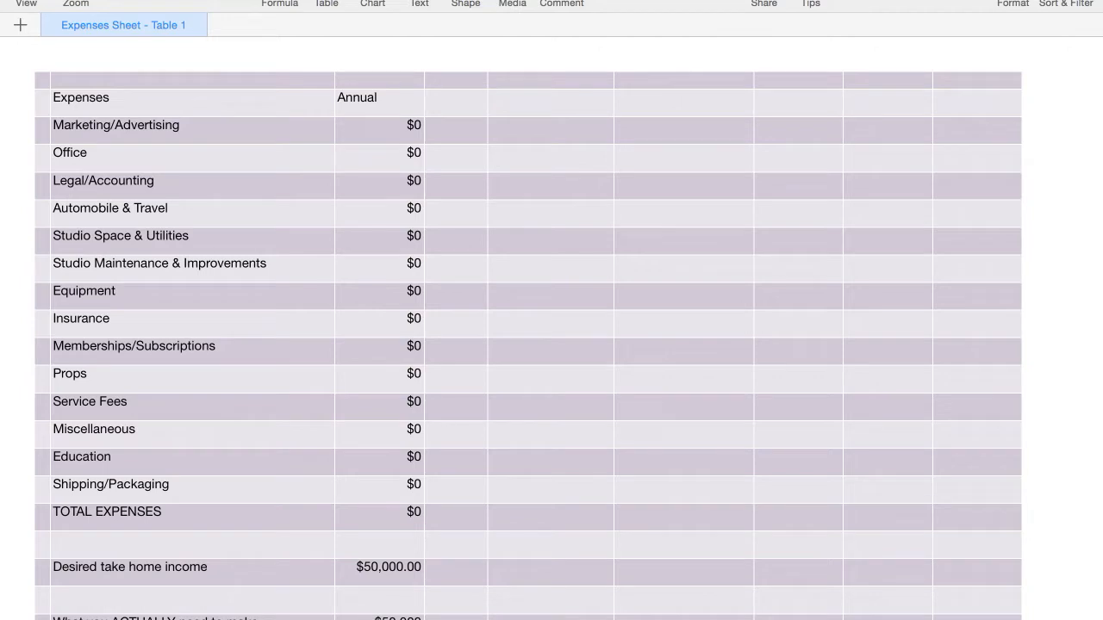
Step: Look through the expense sheet from the category rows down to the target sales per client
scroll(551, 328, "down", 5)
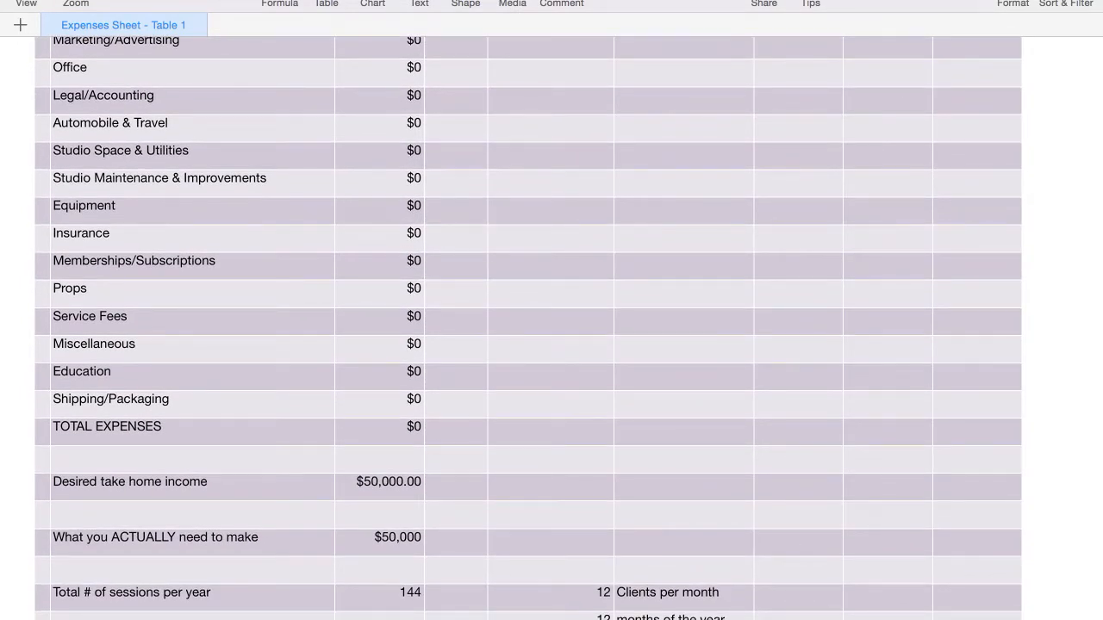
scroll(551, 327, "down", 5)
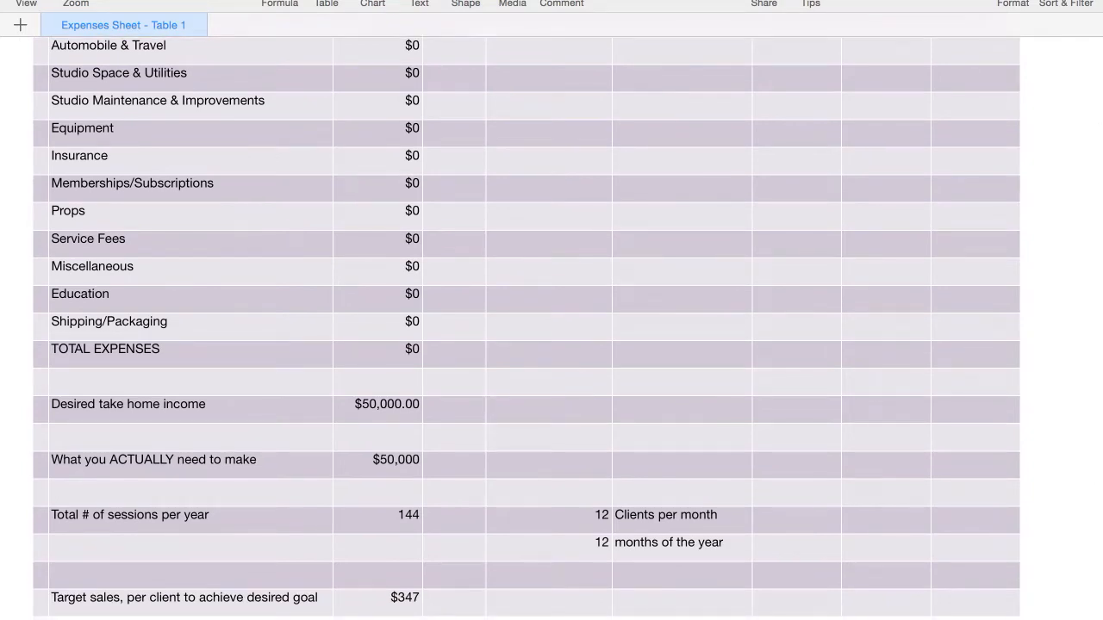
scroll(552, 327, "up", 10)
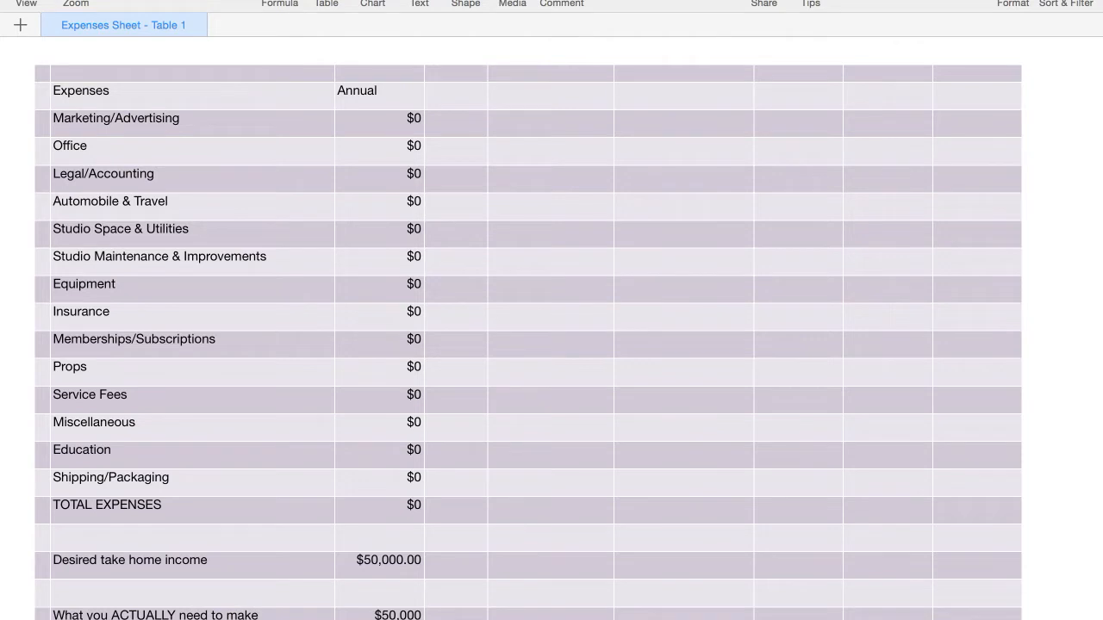
scroll(528, 333, "down", 2)
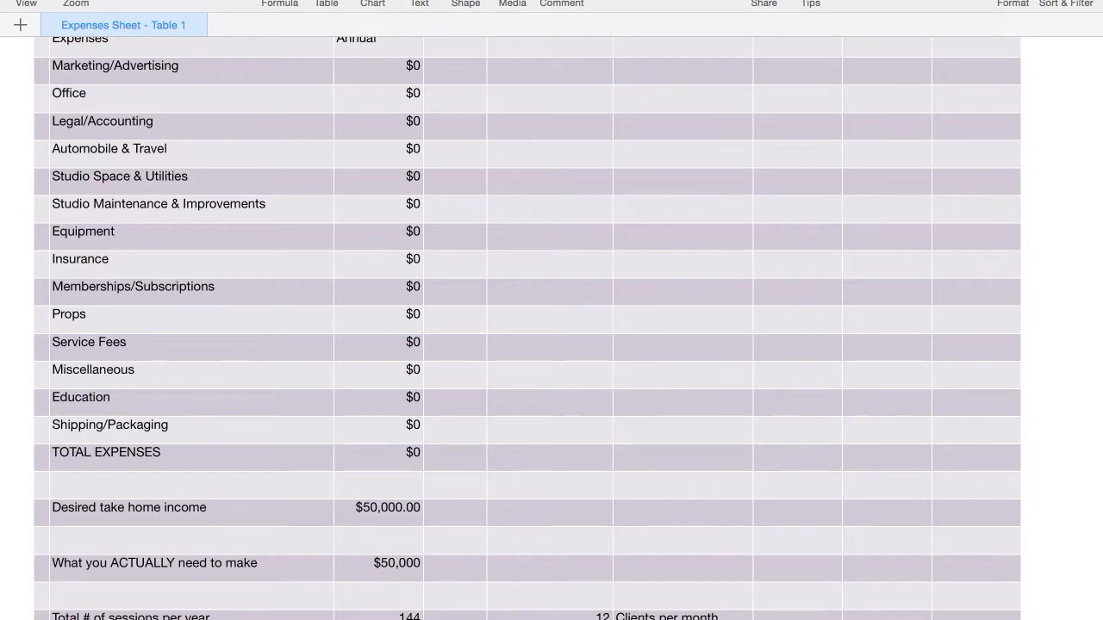
scroll(551, 328, "up", 3)
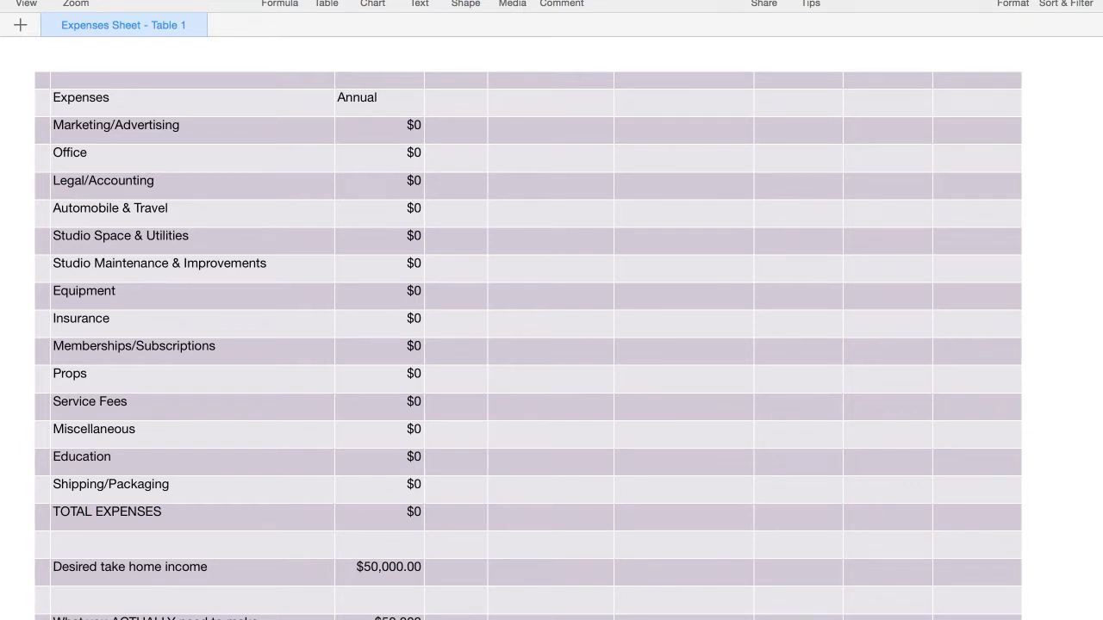
scroll(551, 328, "down", 5)
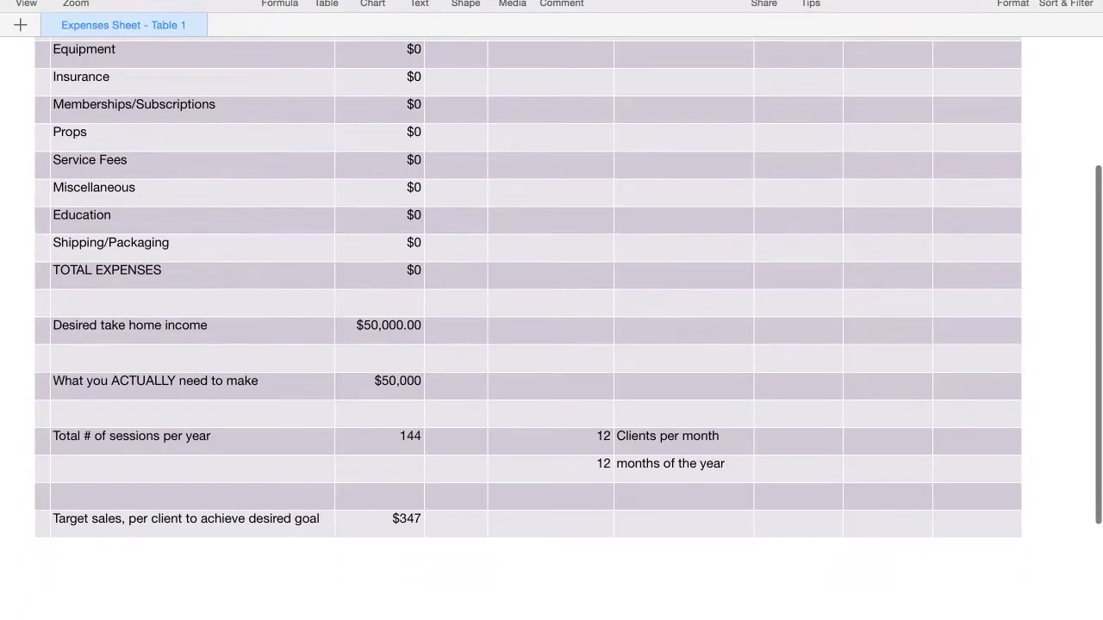
scroll(551, 328, "up", 5)
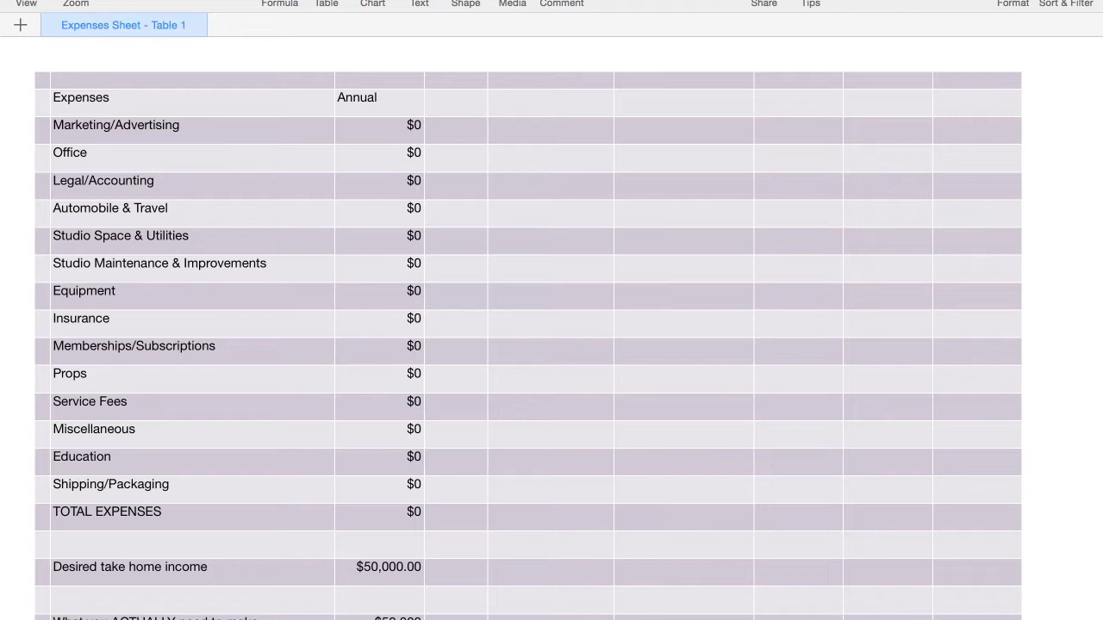
Step: Try renaming the Props category to Fuel, and undo the change
double_click(71, 374)
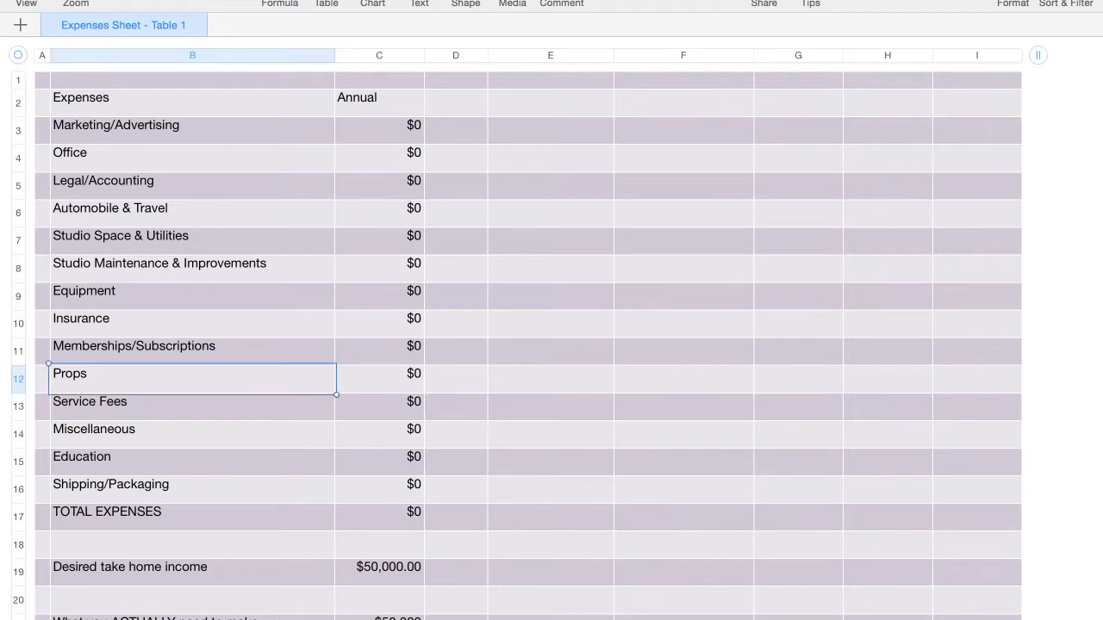
type("Fuel")
key("super+a")
key("BackSpace")
type("Fuel")
key("super+z")
key("super+z")
key("super+z")
key("Return")
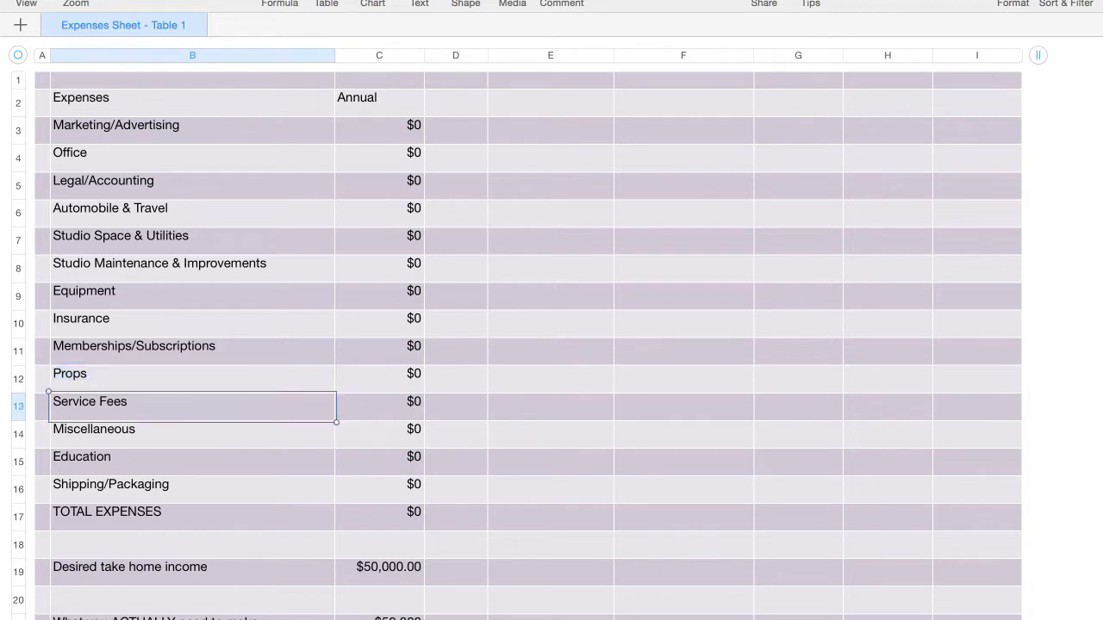
right_click(163, 225)
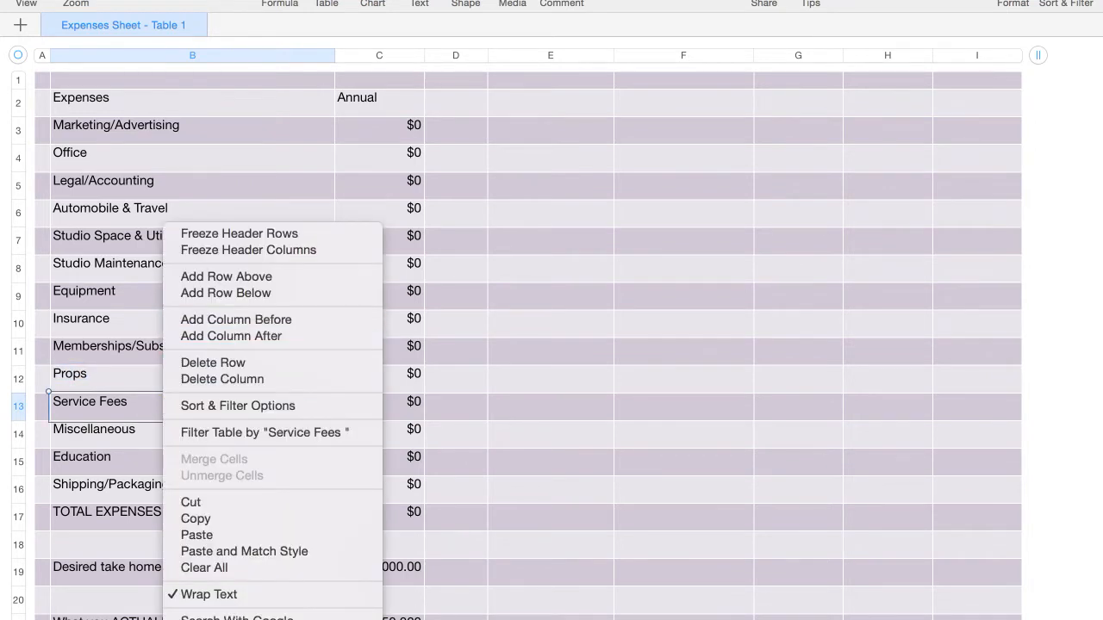
left_click(142, 379)
left_click(143, 380)
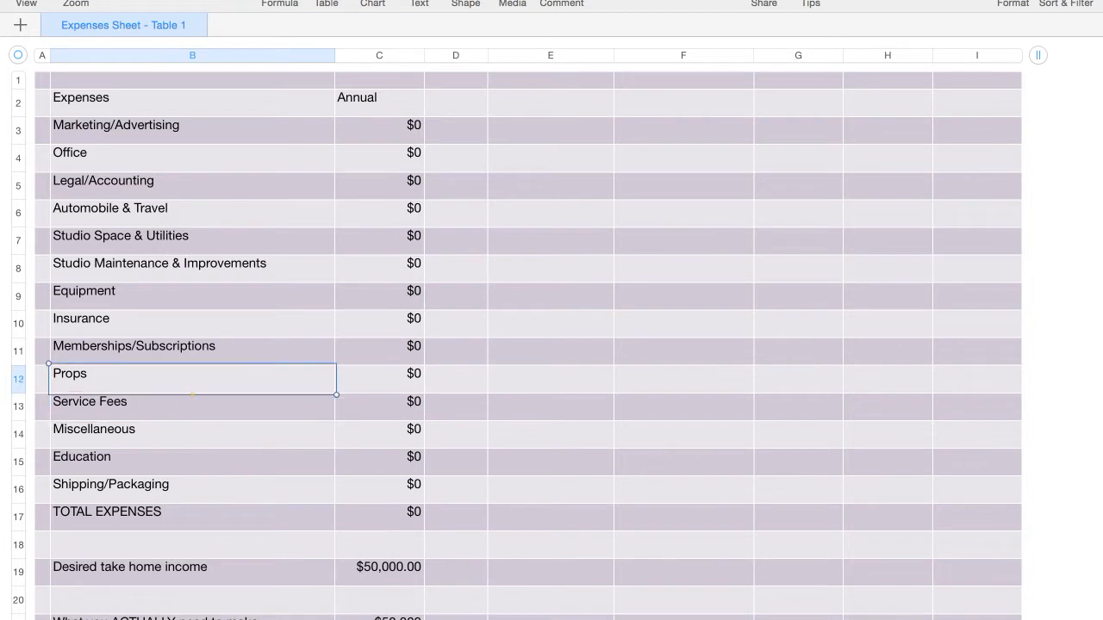
key("super+a")
left_click(129, 185)
key("Return")
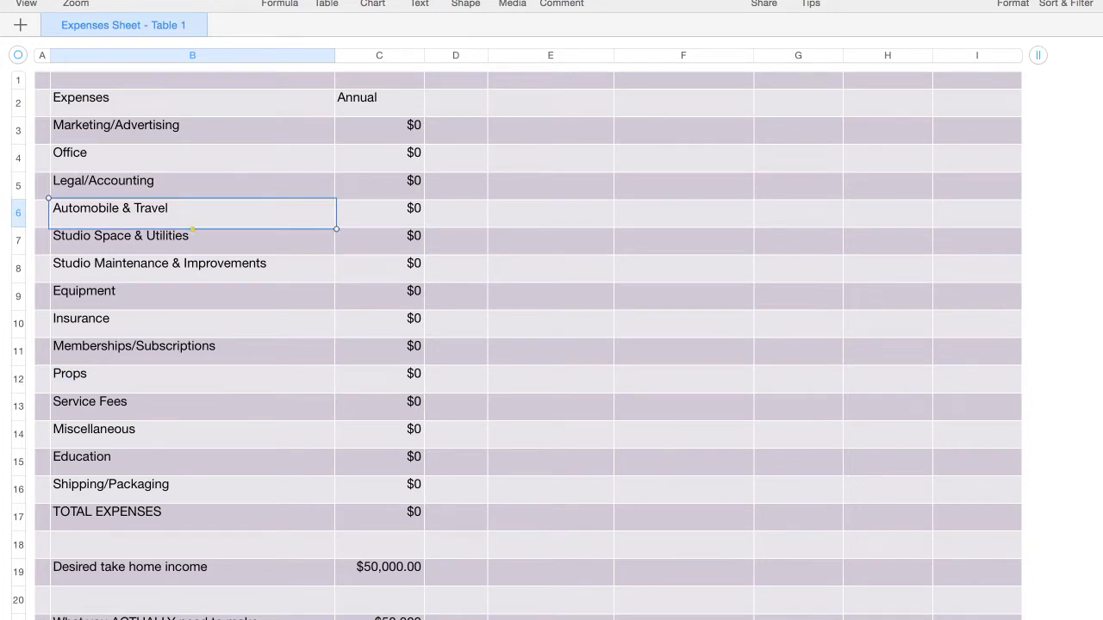
double_click(151, 208)
key("Return")
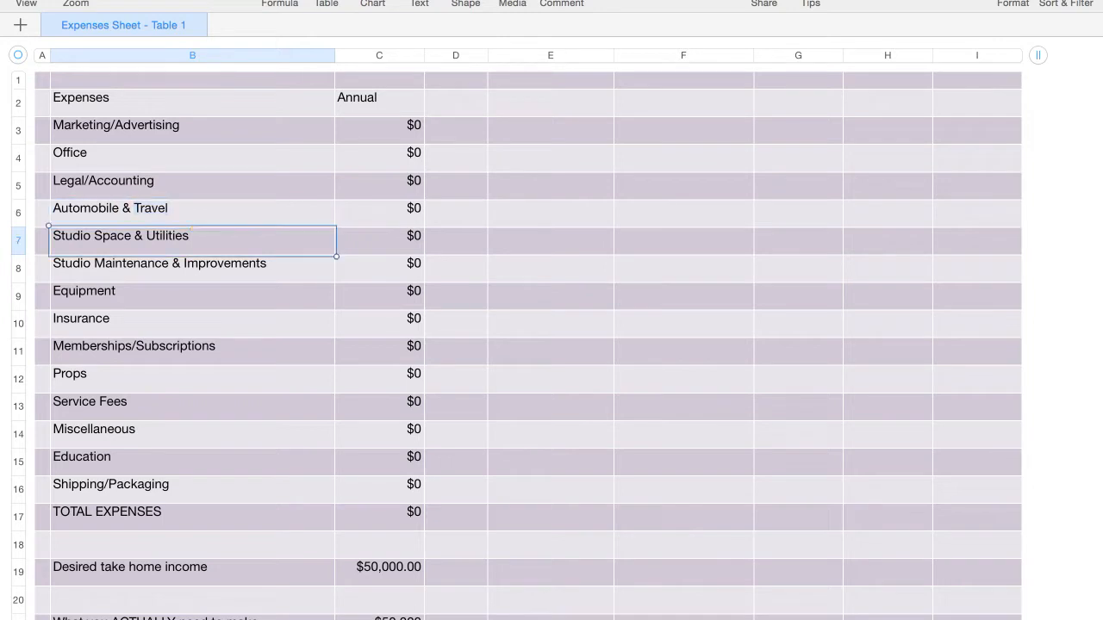
Step: Enter an annual expense of $500 for Marketing/Advertising
left_click(379, 130)
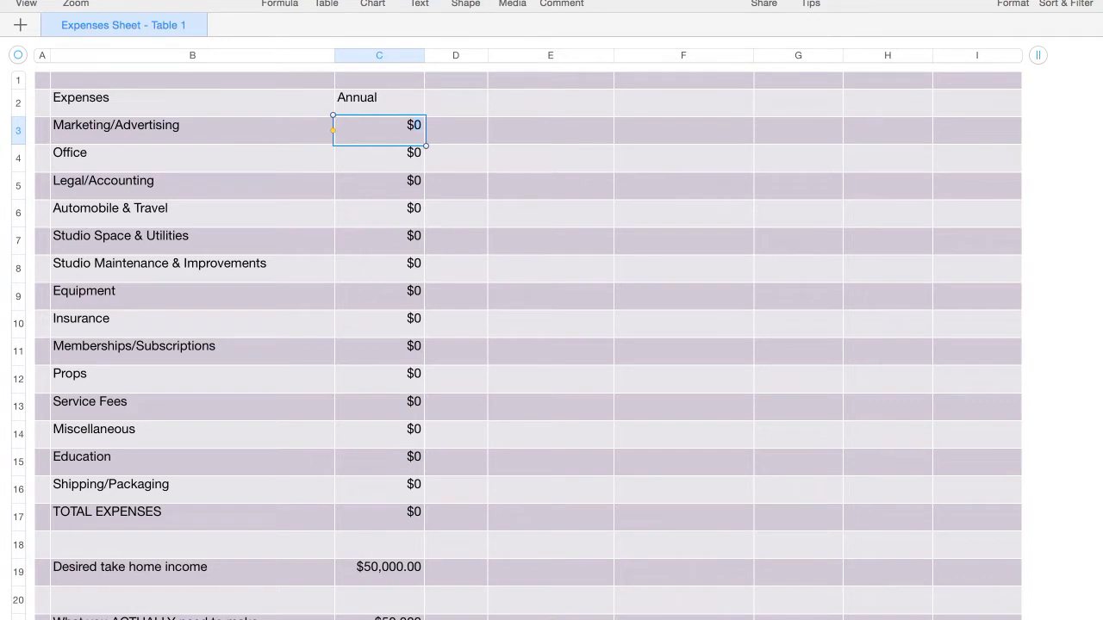
scroll(529, 327, "down", 2)
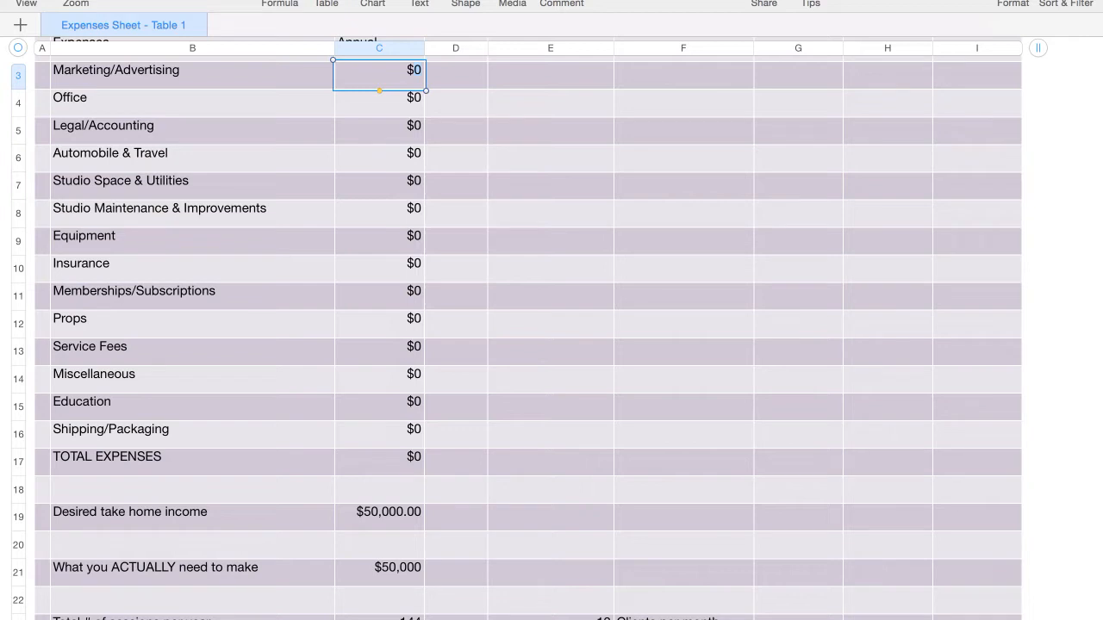
scroll(528, 328, "up", 2)
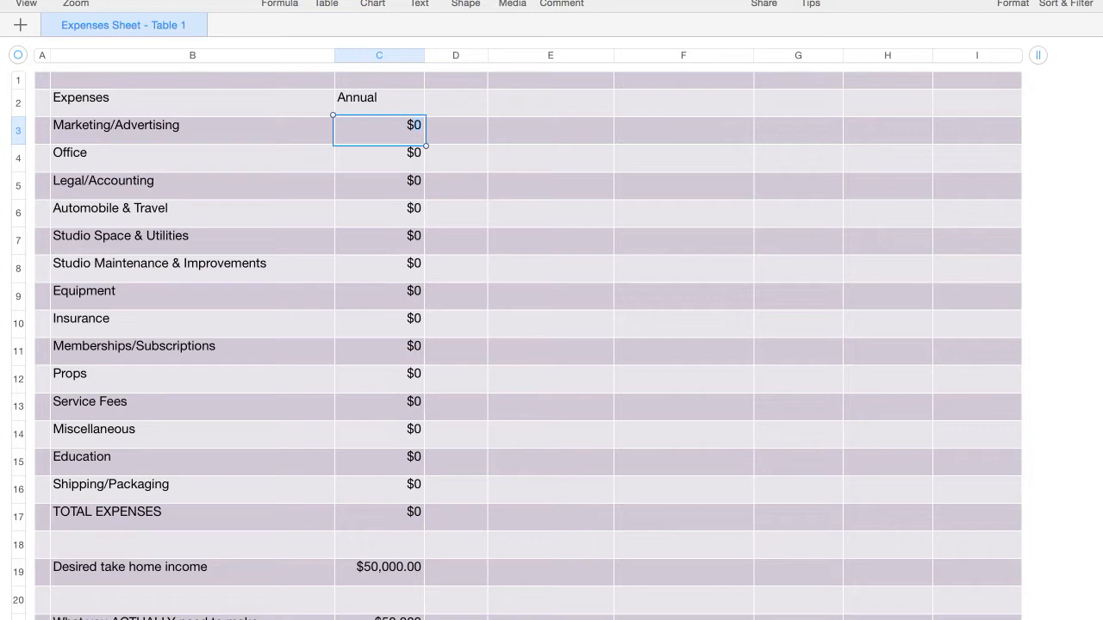
scroll(528, 328, "down", 5)
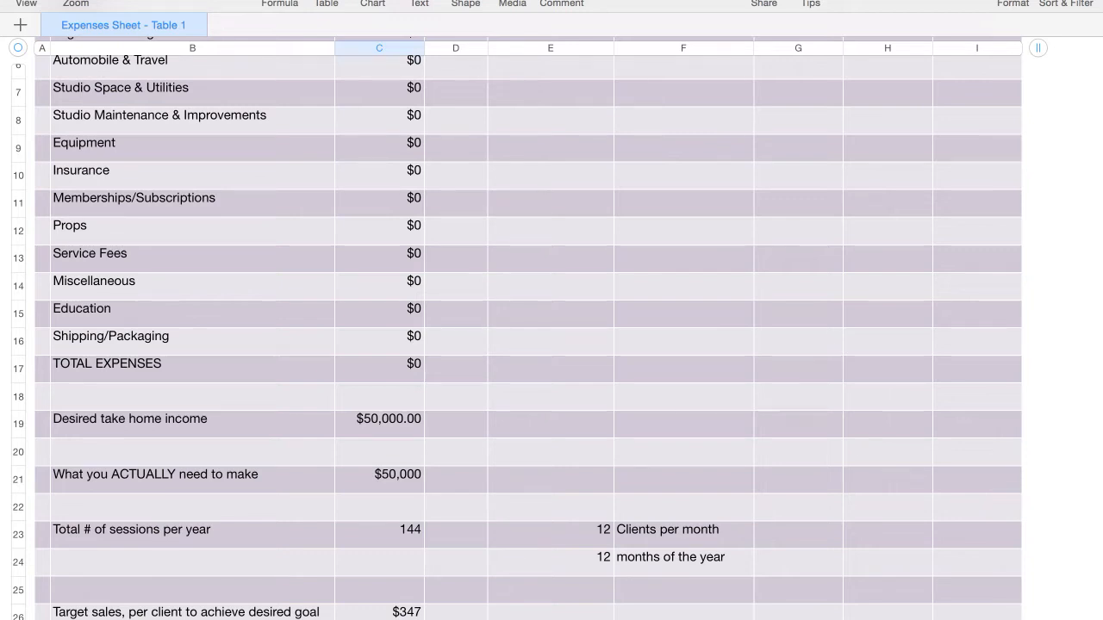
scroll(525, 328, "down", 3)
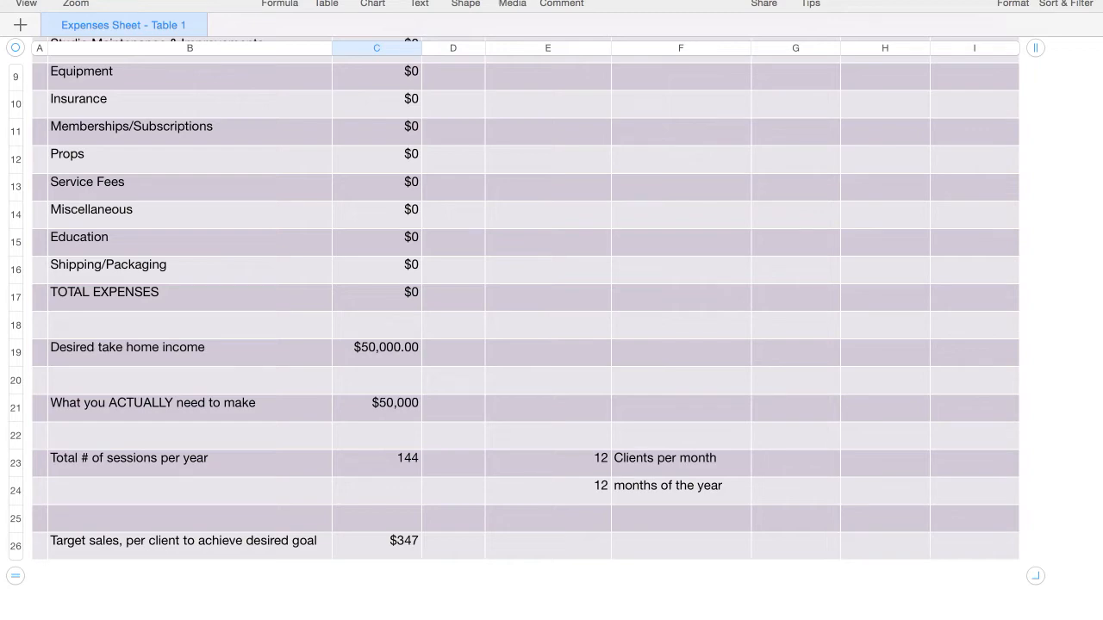
scroll(551, 327, "up", 5)
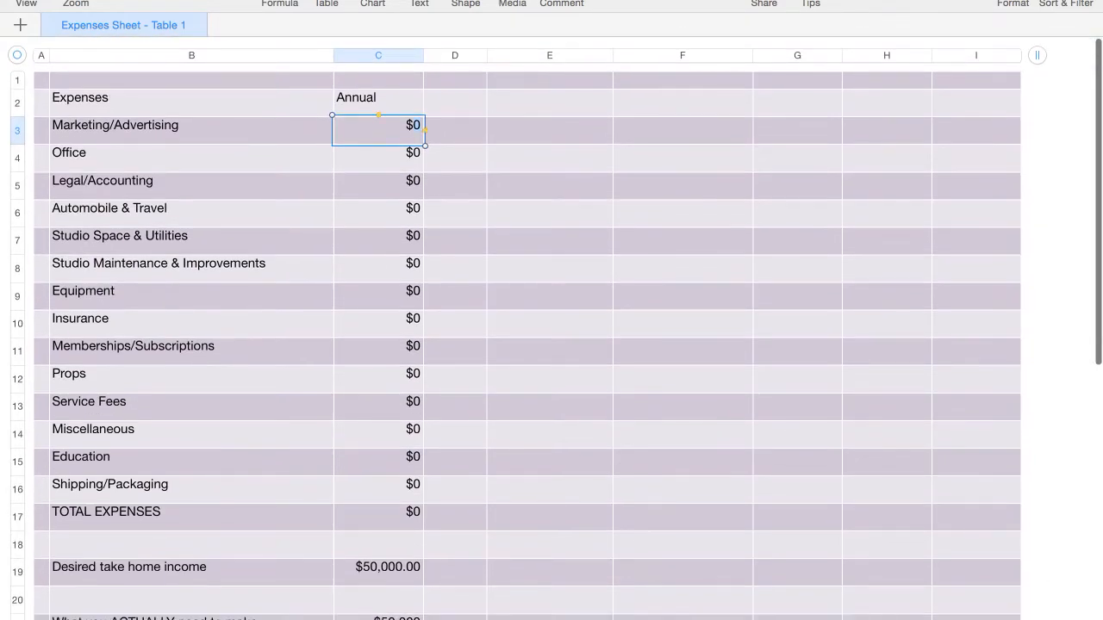
type("500")
key("Return")
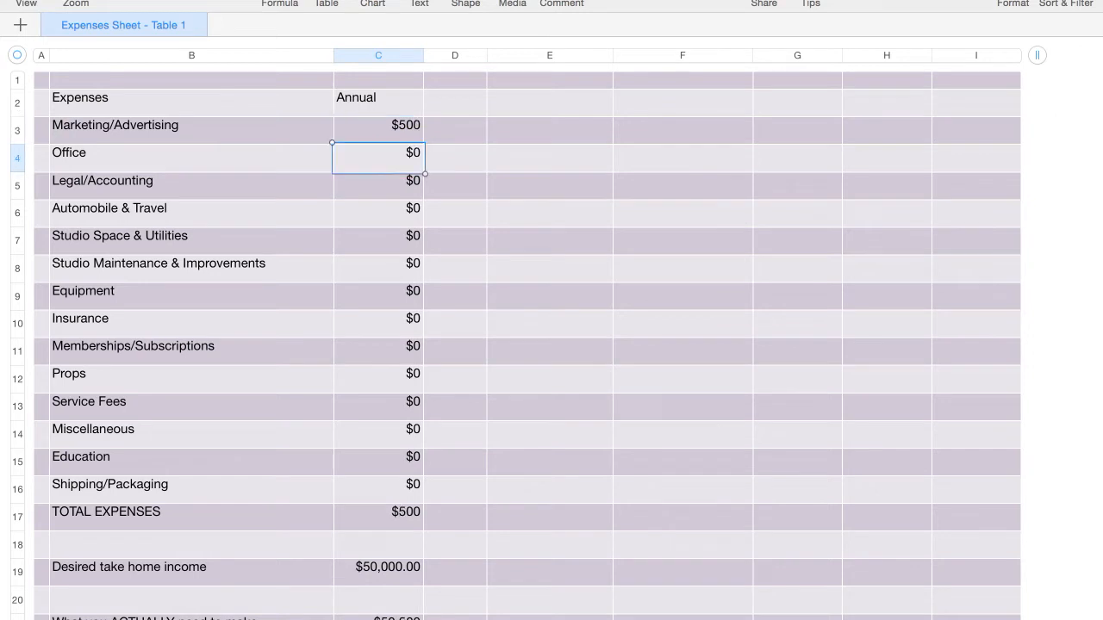
Step: Enter annual expenses of $1,000 for Office, $500 for Legal/Accounting and $5,000 for Automobile & Travel
type("1000")
key("Return")
type("500")
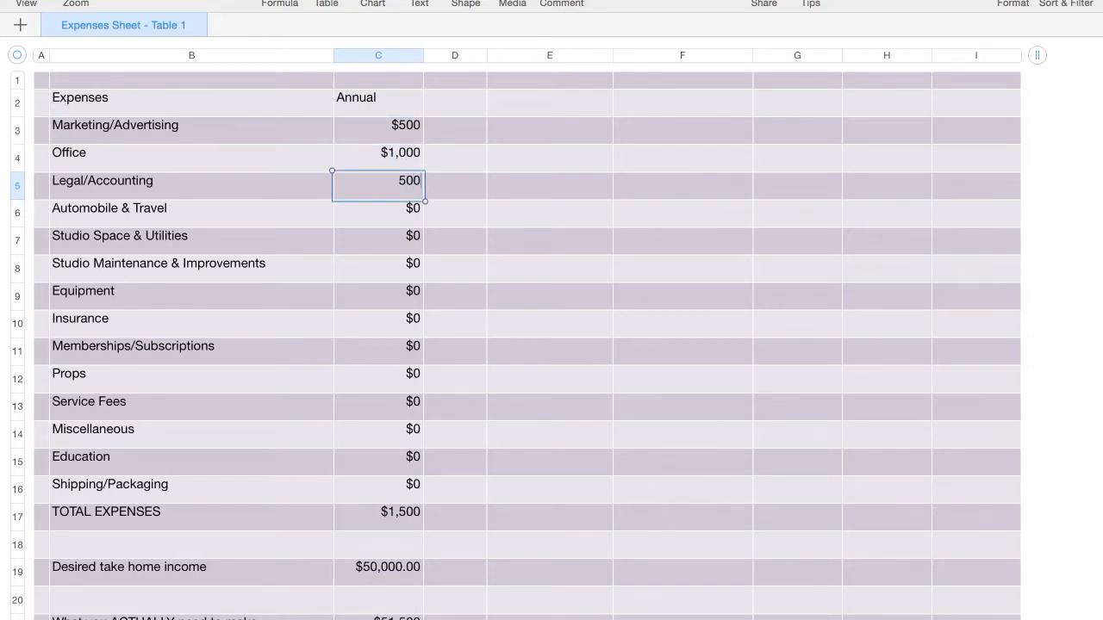
key("Return")
type("$5000")
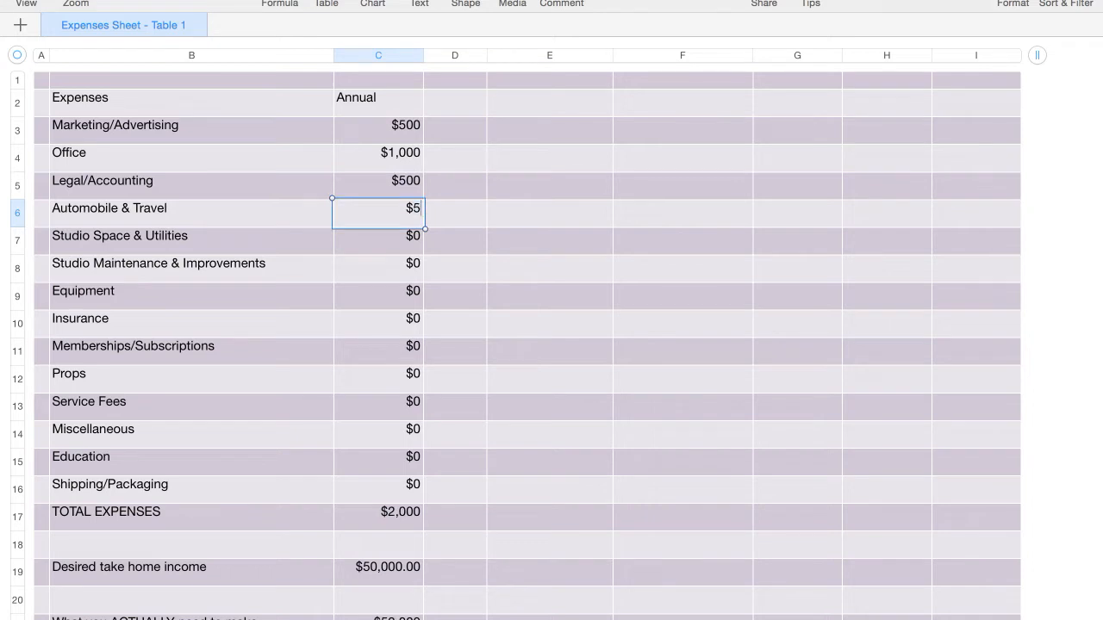
Step: Set the annual expenses for Memberships/Subscriptions to $5,000 and for Miscellaneous to $3,000
left_click(378, 351)
type("5,000")
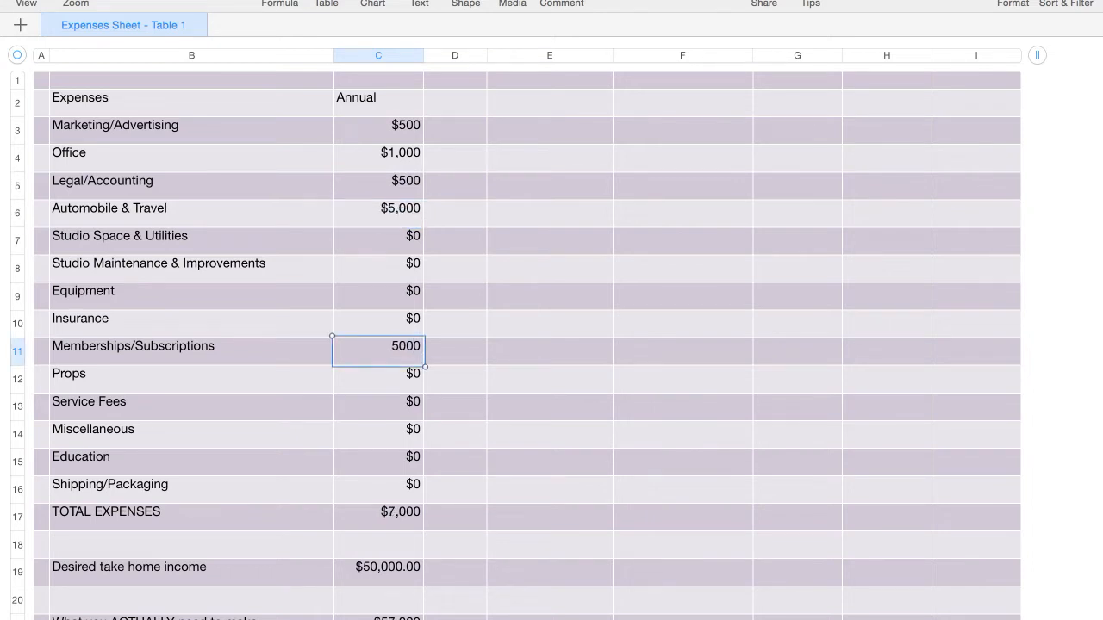
key("Return")
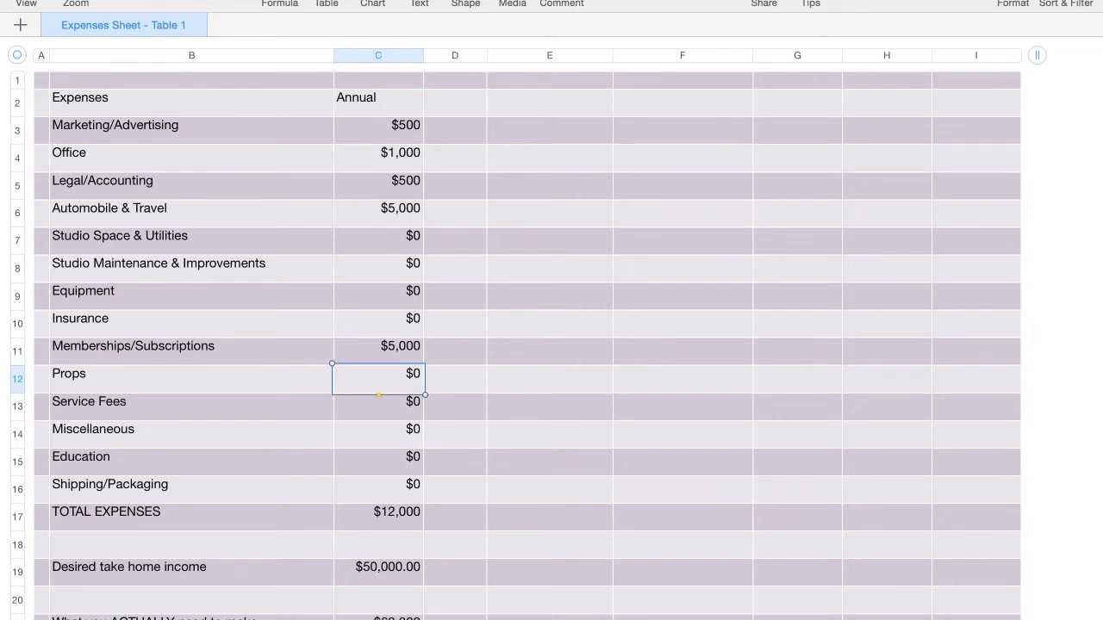
scroll(551, 327, "up", 2)
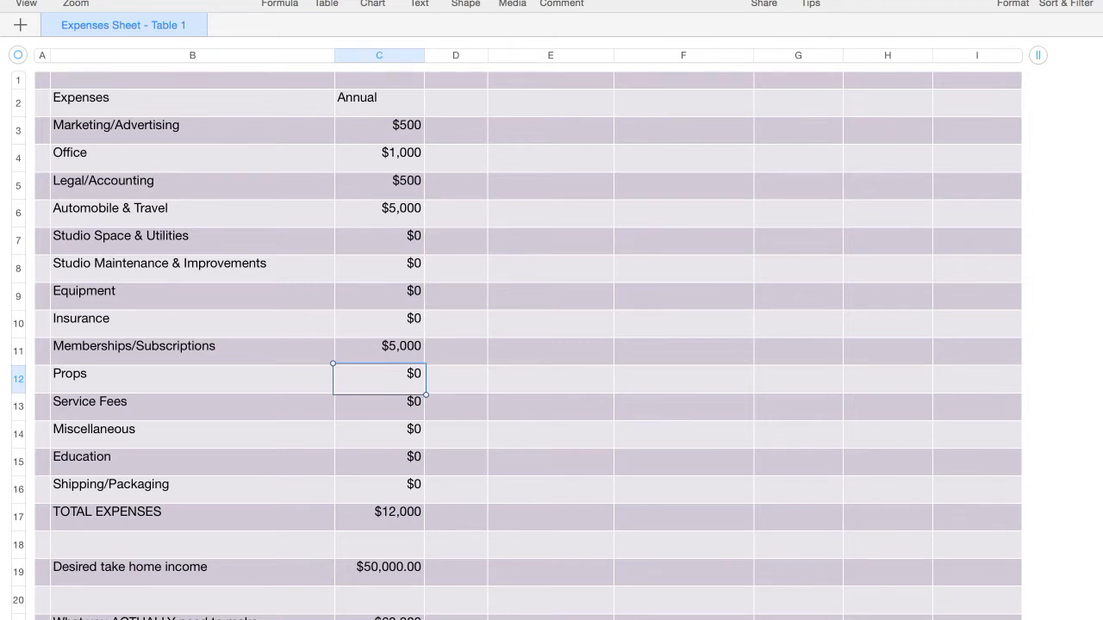
scroll(551, 327, "down", 3)
double_click(379, 340)
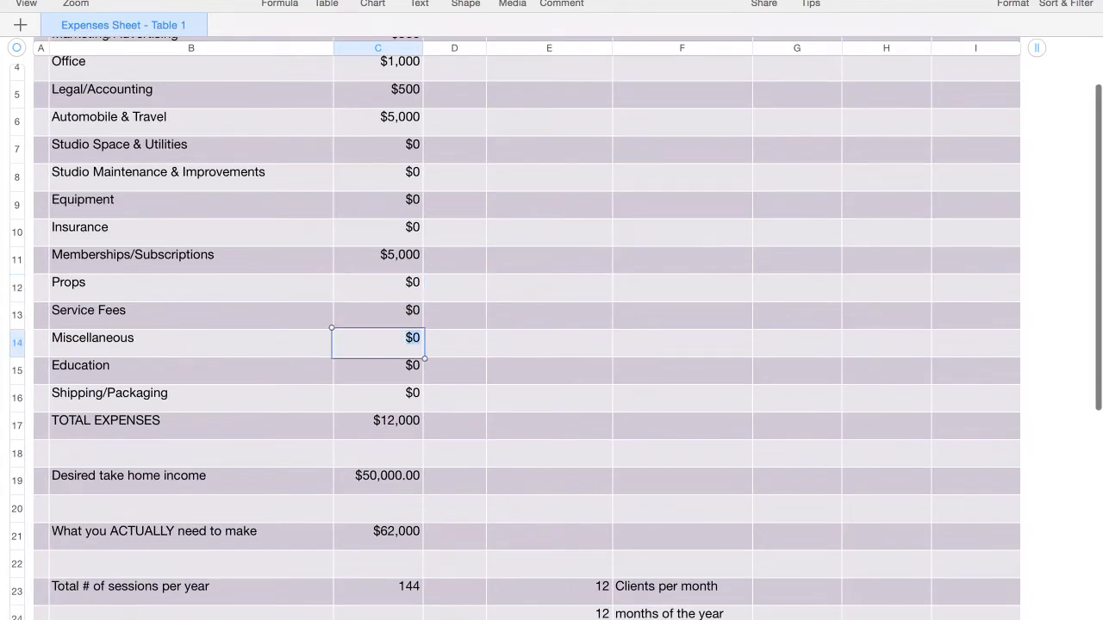
type("3000")
left_click(379, 396)
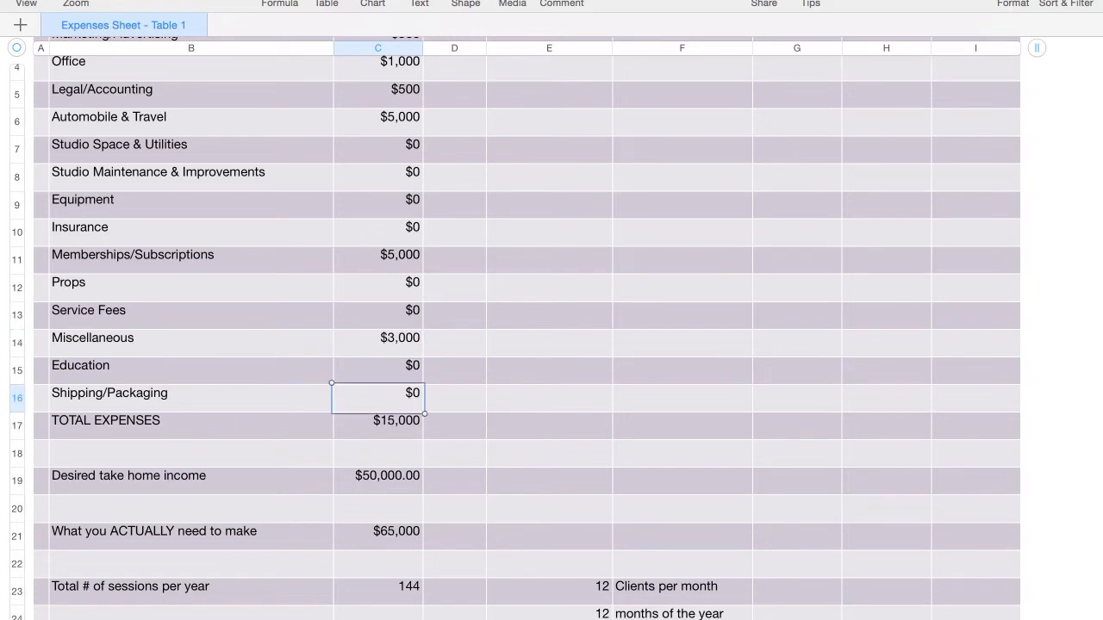
Step: Examine the total expenses, the desired take home income and the cells feeding the amount actually needed
left_click(379, 425)
left_click(454, 398)
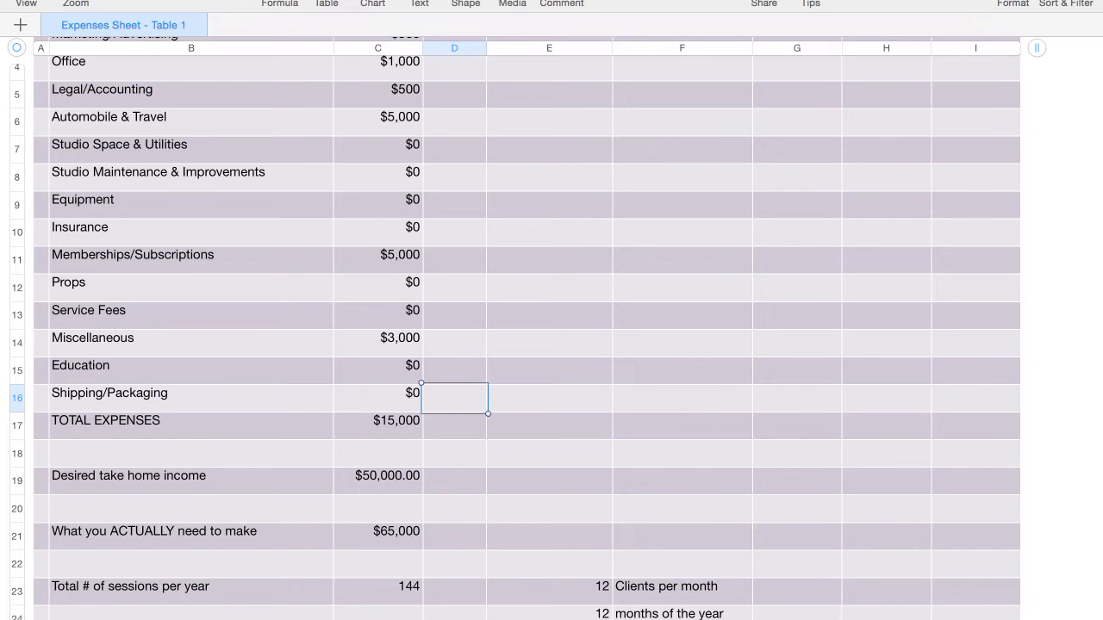
left_click(378, 480)
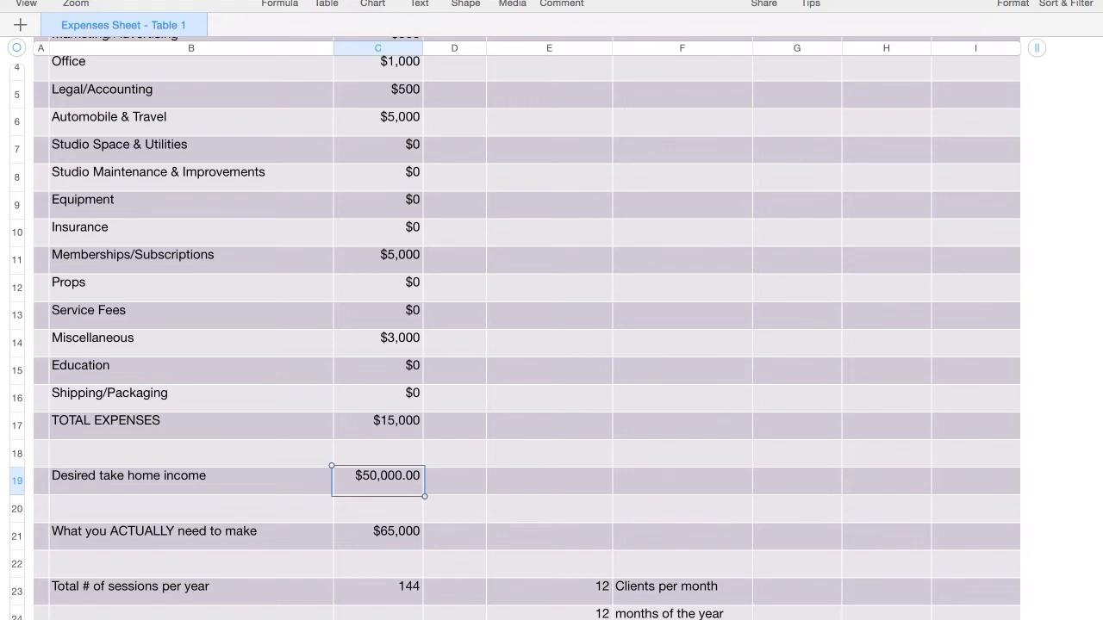
left_click(378, 536)
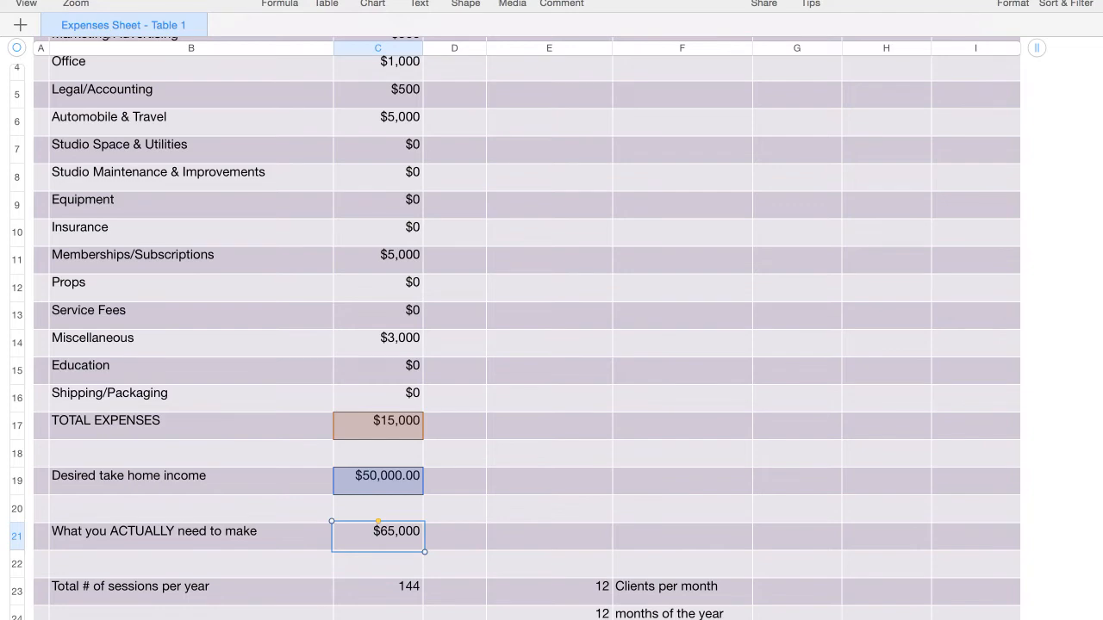
key("Tab")
Step: Set the number of clients per month to 5
scroll(525, 328, "down", 5)
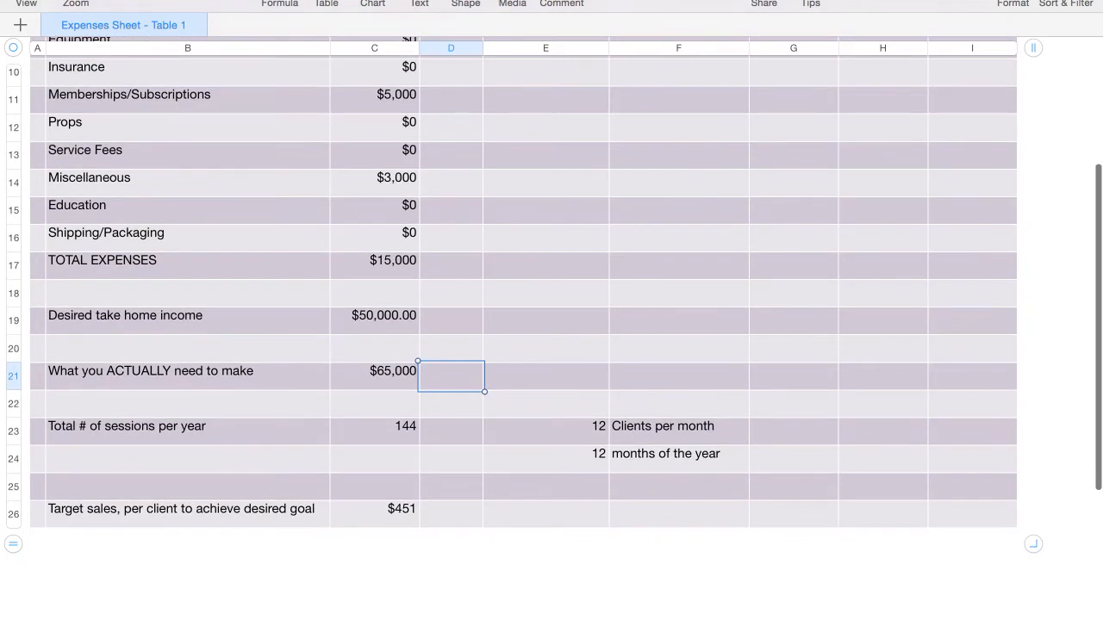
left_click(545, 431)
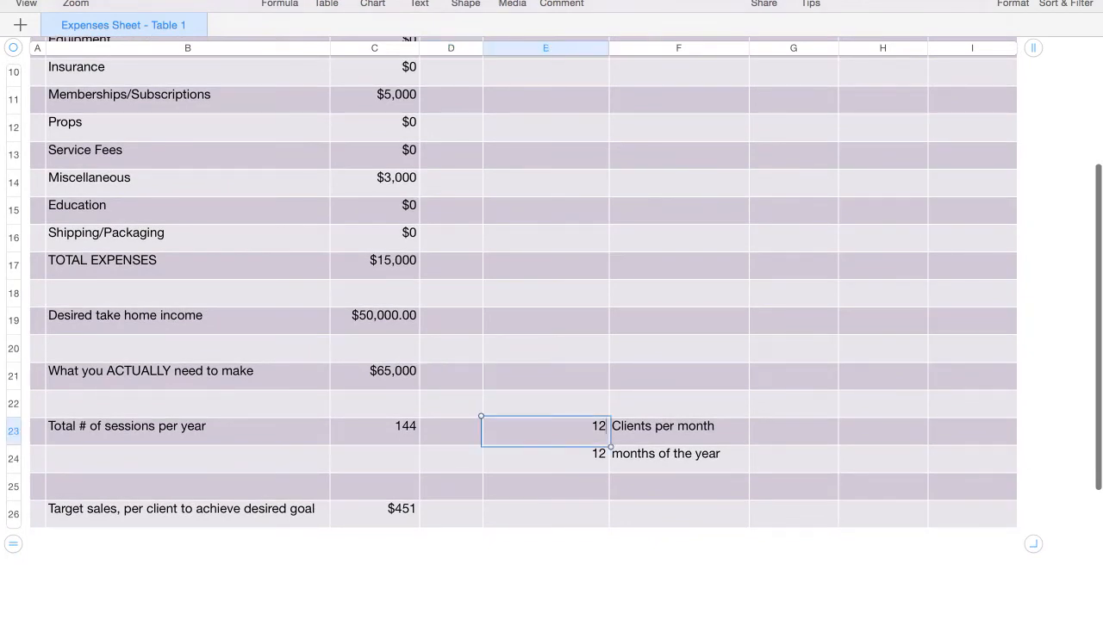
type("5")
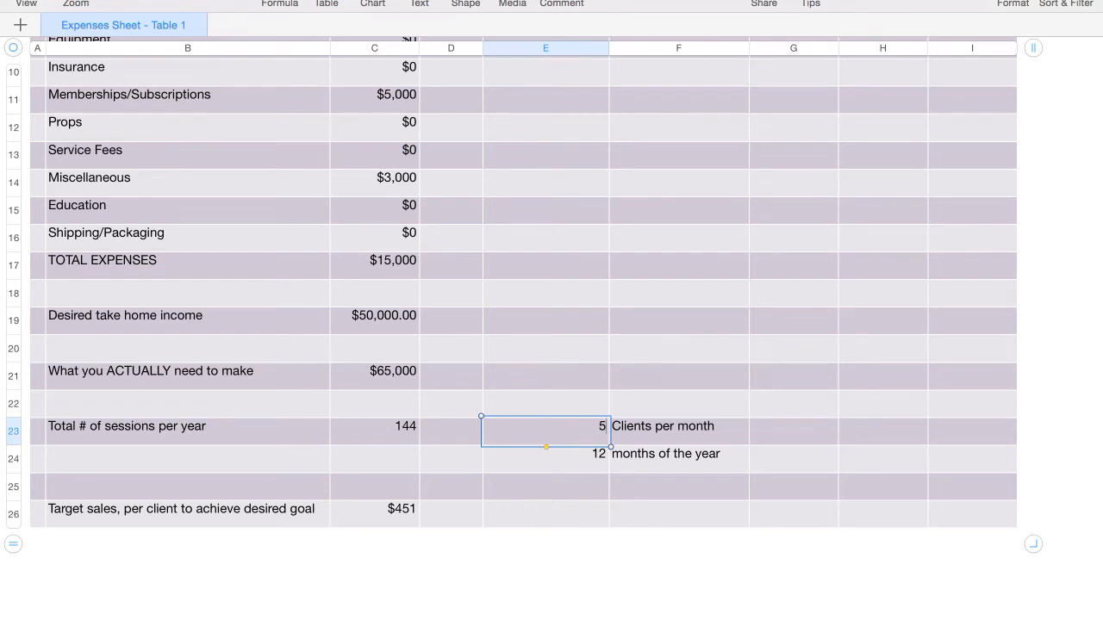
key("Return")
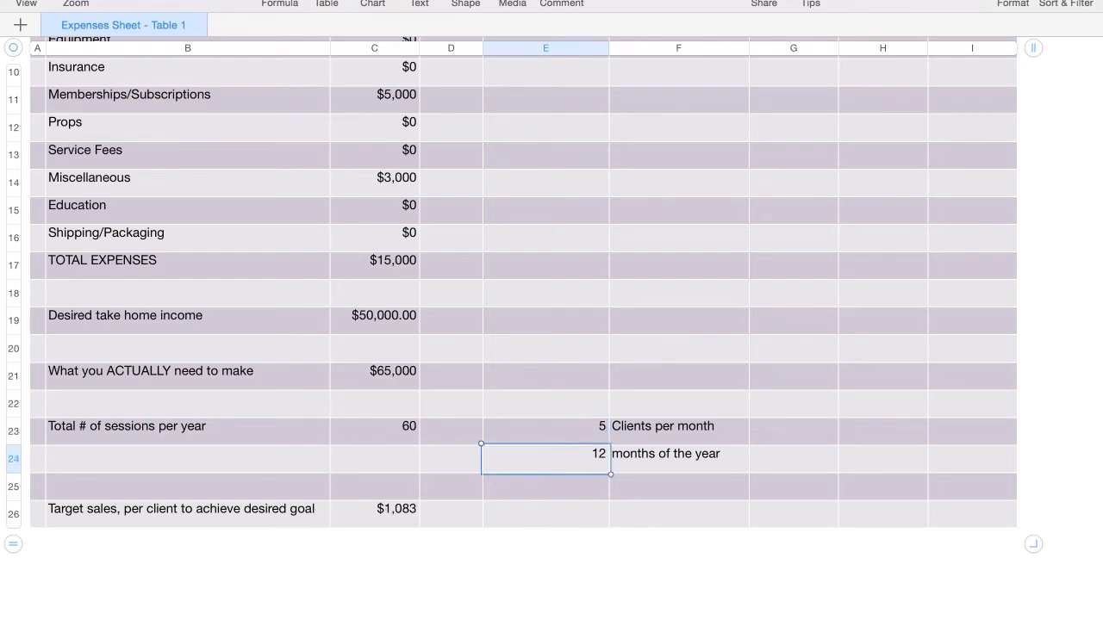
left_click(546, 431)
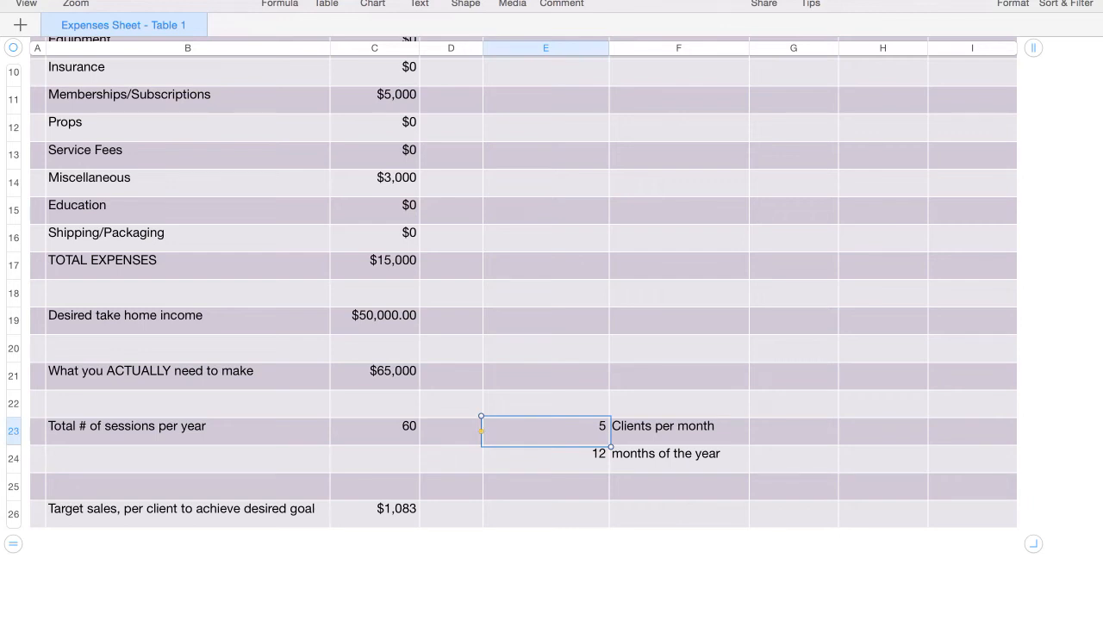
Step: Check the cells feeding the target sales per client, and set the number of clients per month to 10
left_click(375, 514)
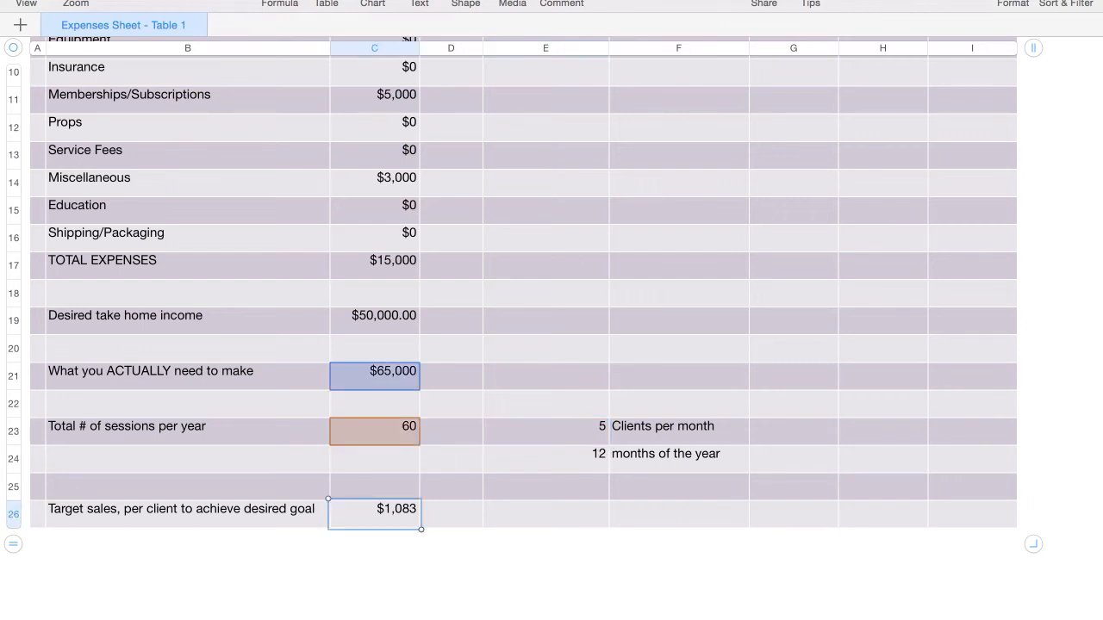
left_click(388, 573)
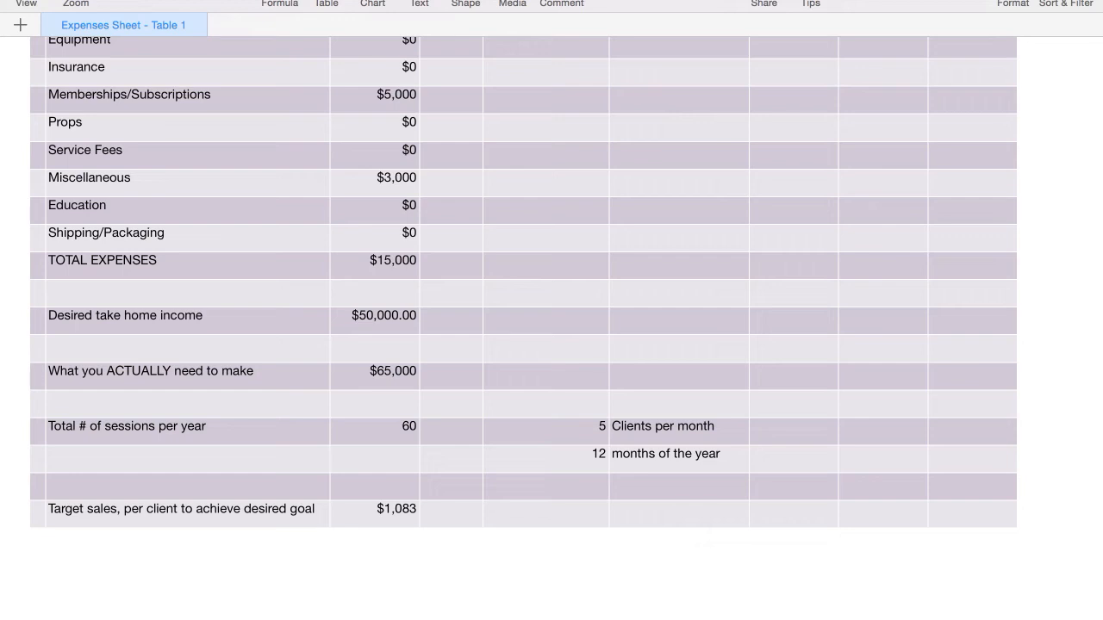
left_click(546, 430)
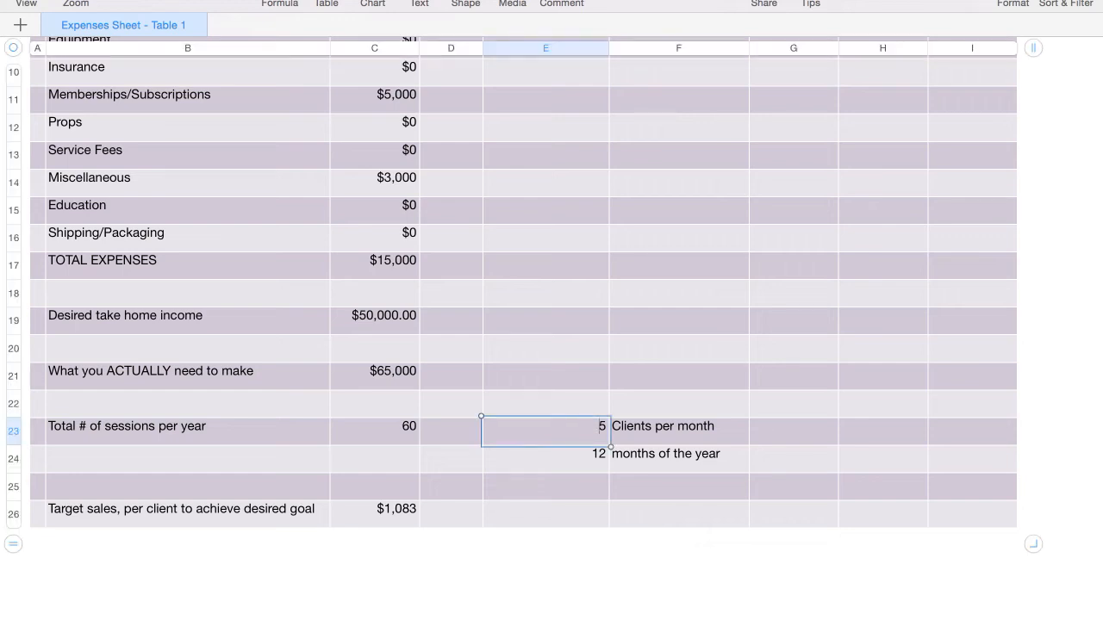
type("10")
key("Return")
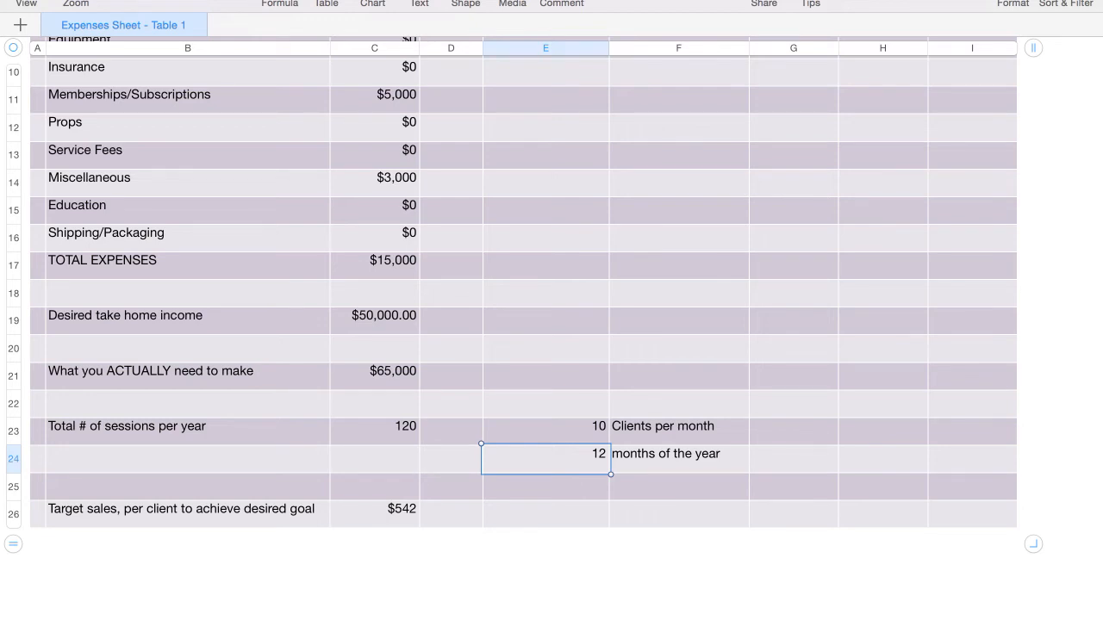
Step: Set the number of clients per month to 12
left_click(375, 320)
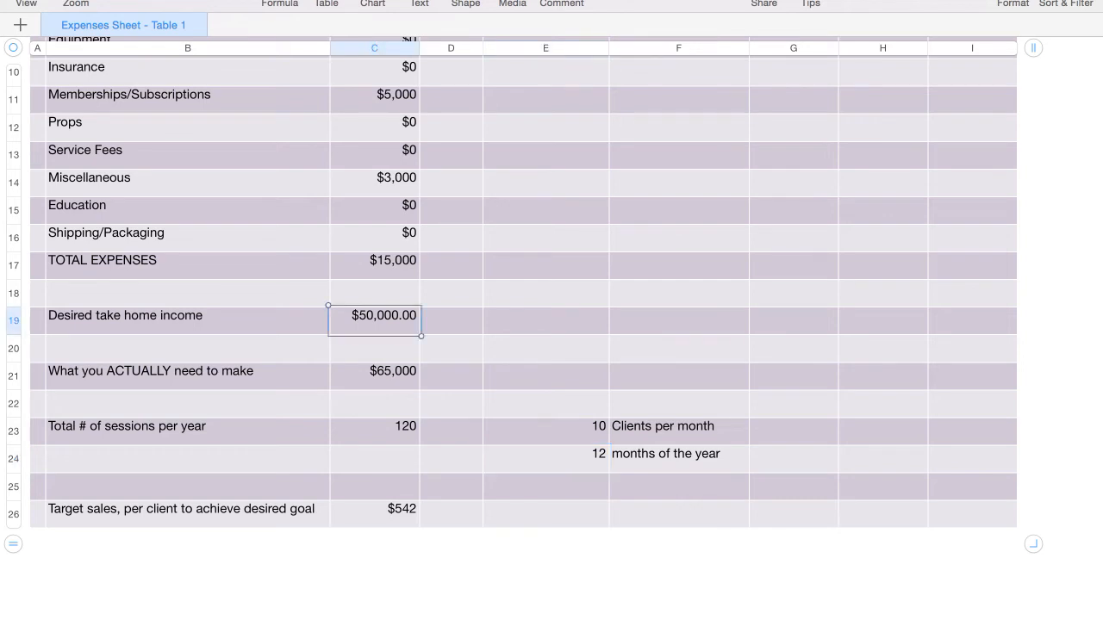
left_click(545, 431)
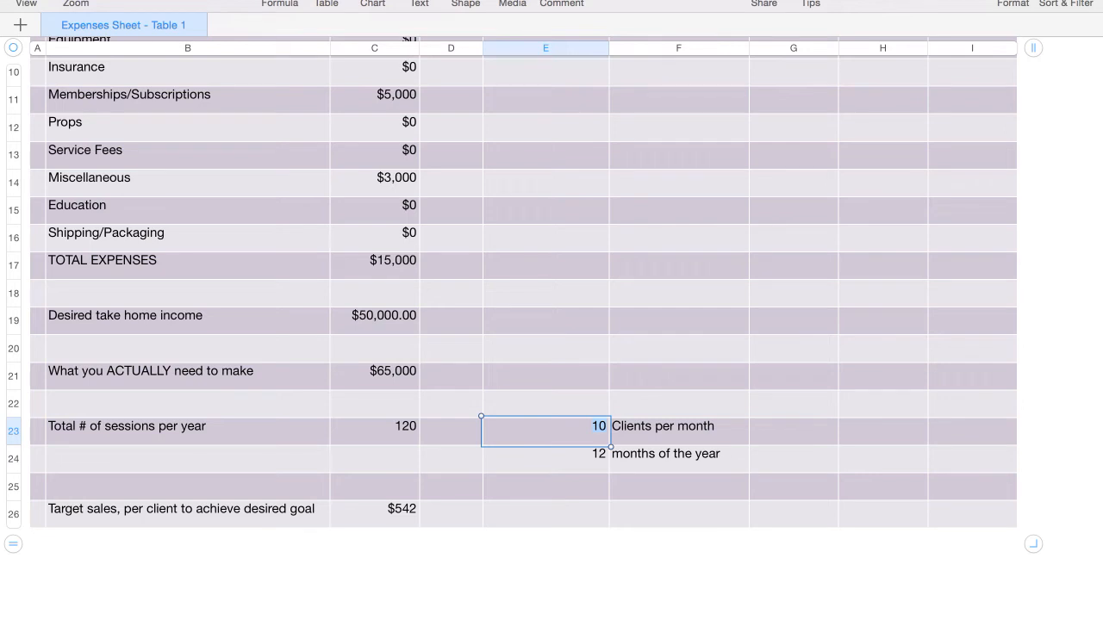
type("12")
key("Return")
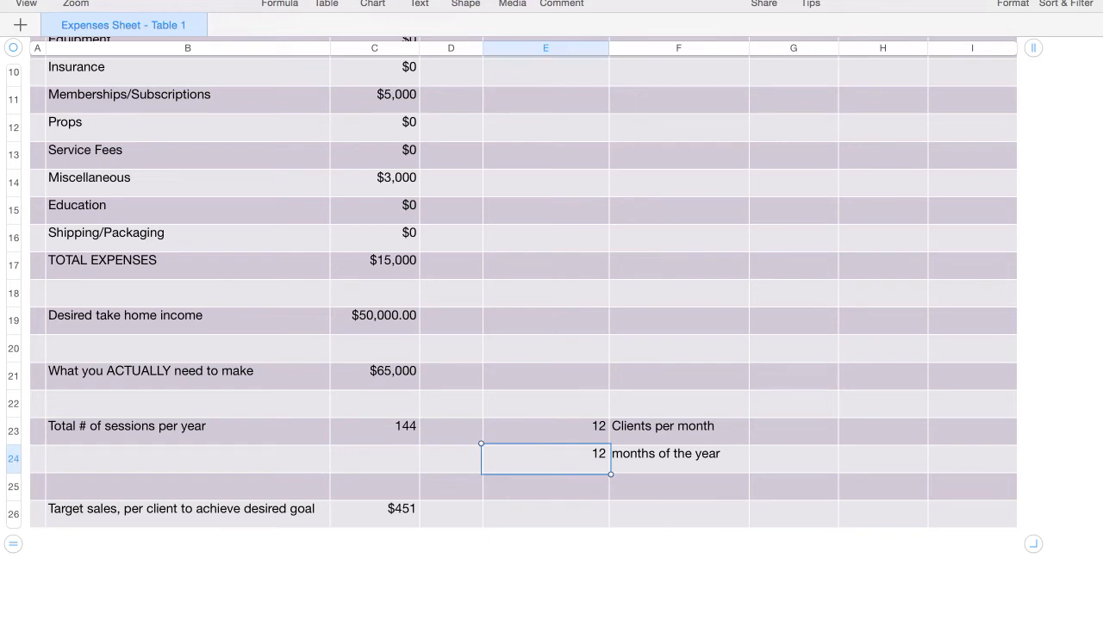
left_click(546, 431)
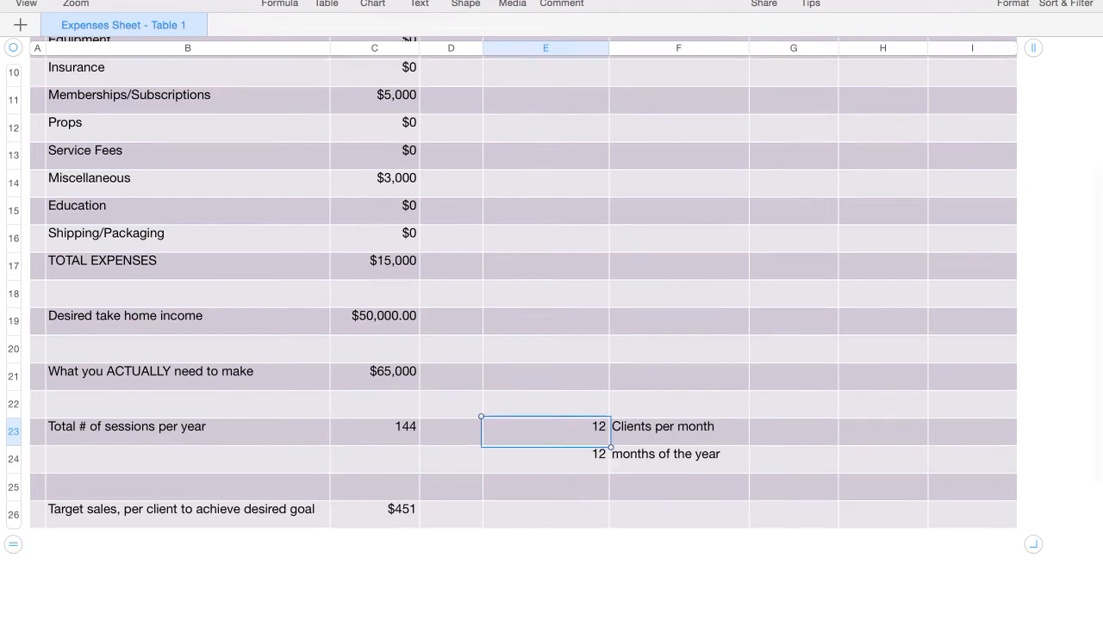
scroll(523, 327, "up", 3)
scroll(523, 327, "up", 7)
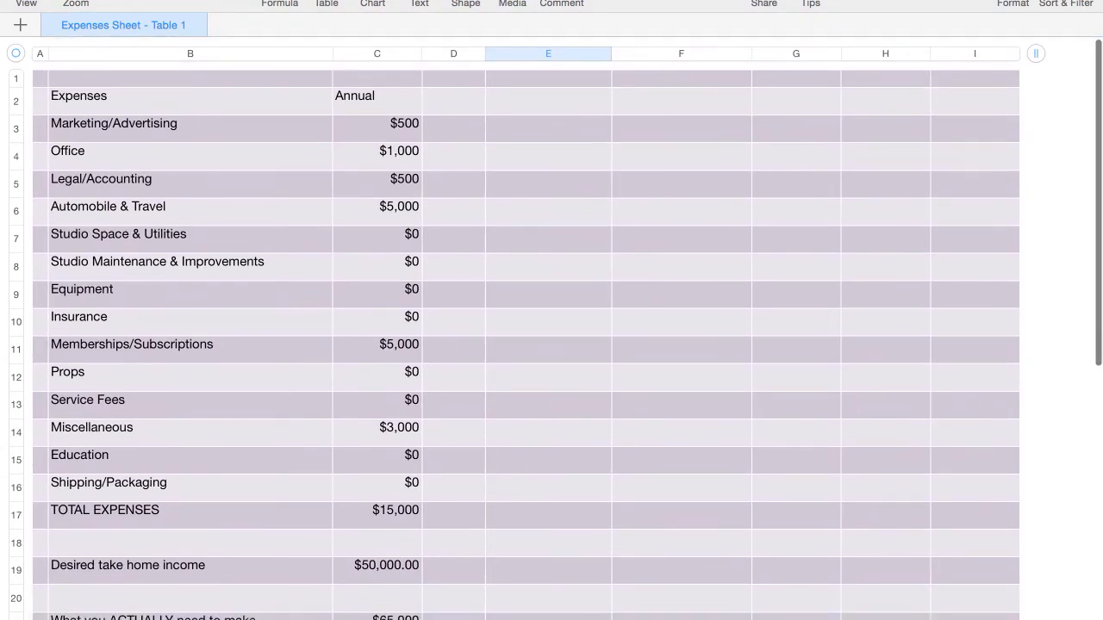
scroll(524, 327, "down", 9)
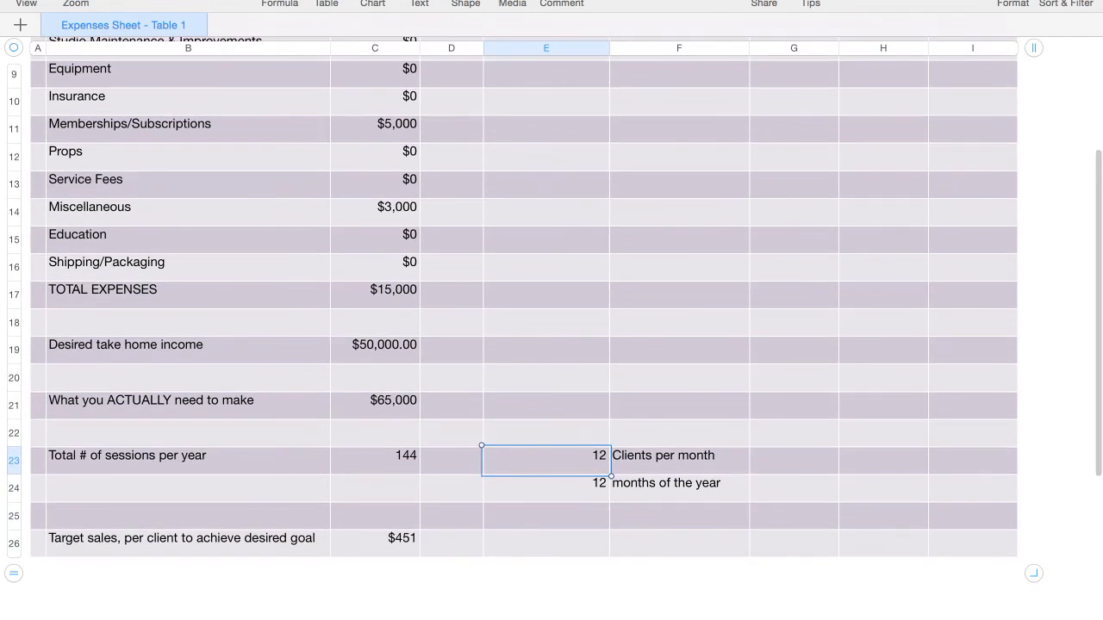